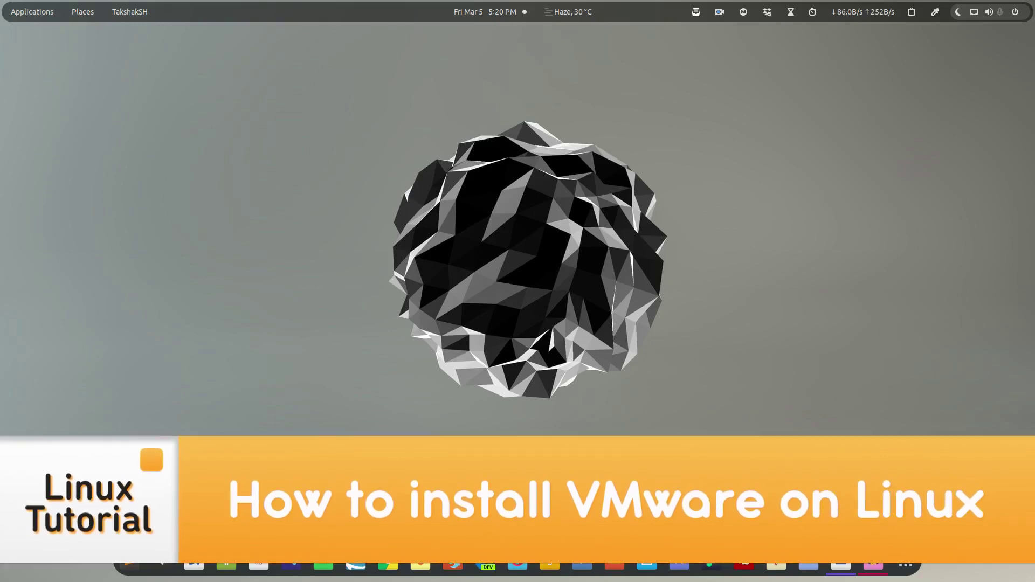
# - Open a new private Brave window and run a web search for vmware
pyautogui.rightClick(421, 560)
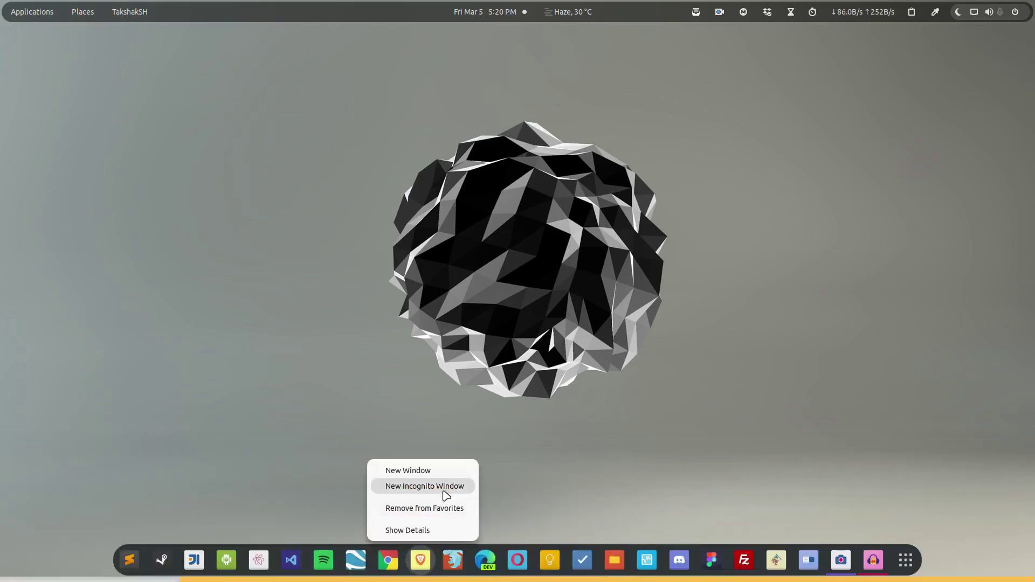
pyautogui.click(443, 487)
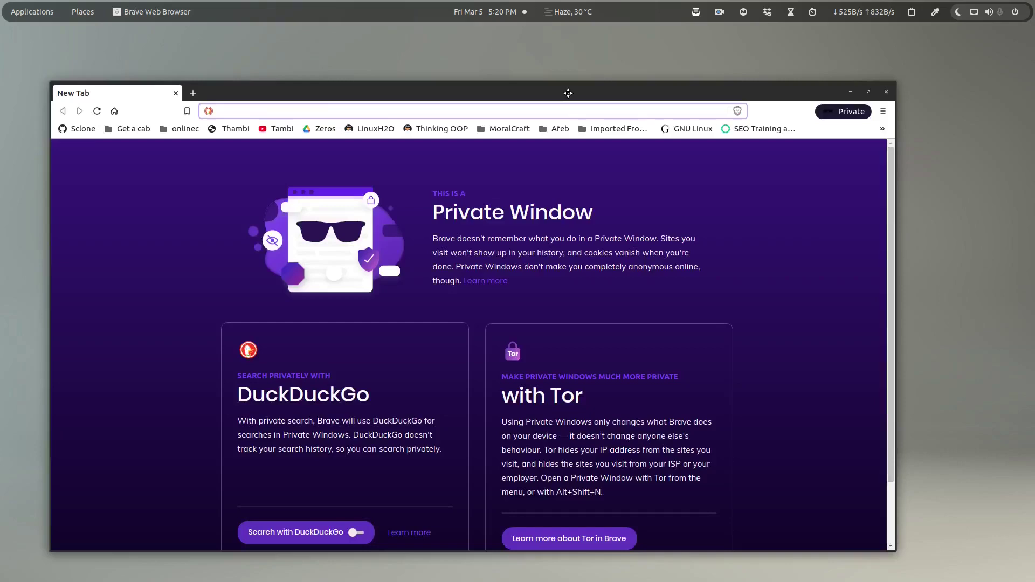
pyautogui.moveTo(568, 93); pyautogui.dragTo(619, 59)
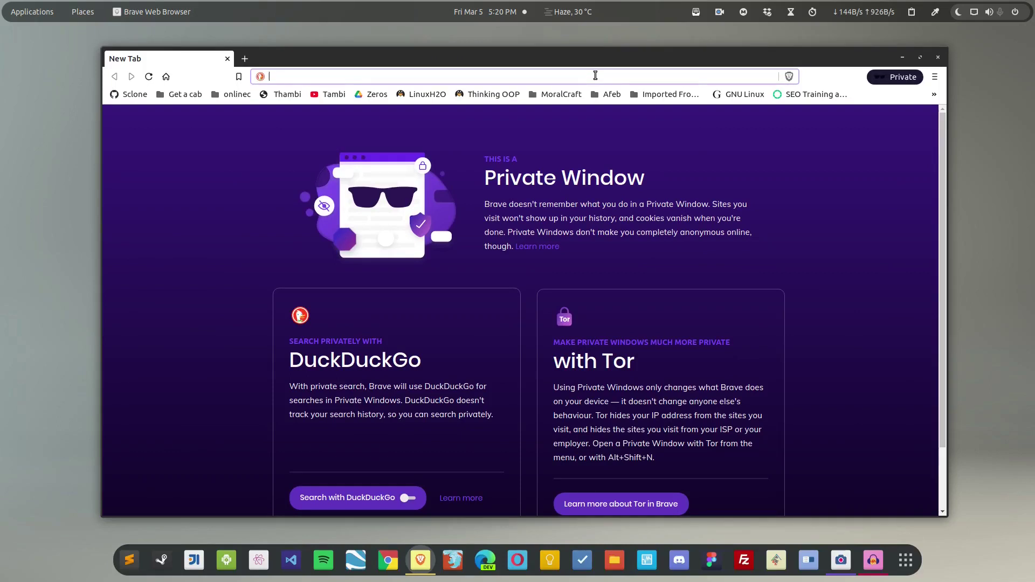
pyautogui.write('vmware')
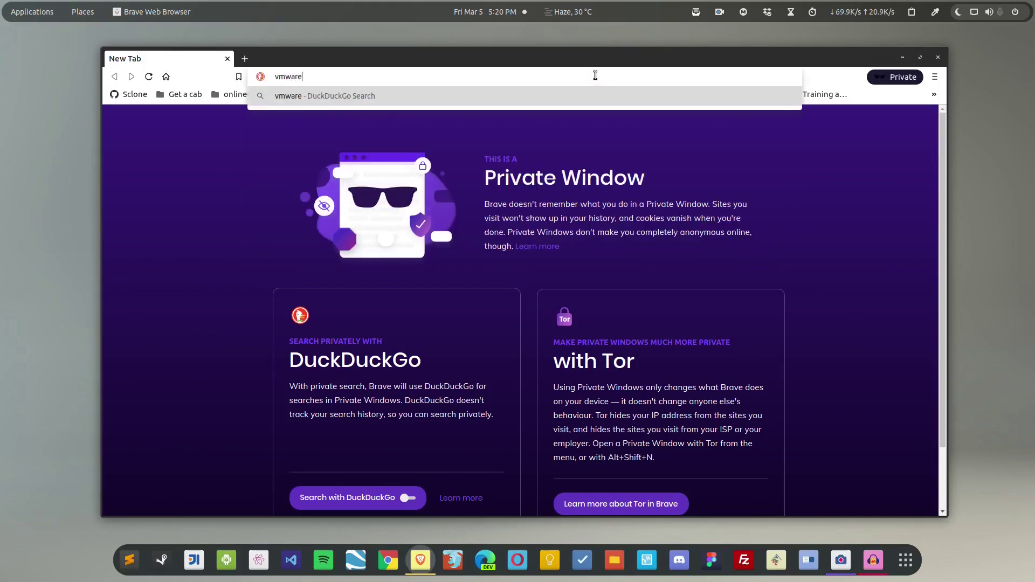
pyautogui.press('Return')
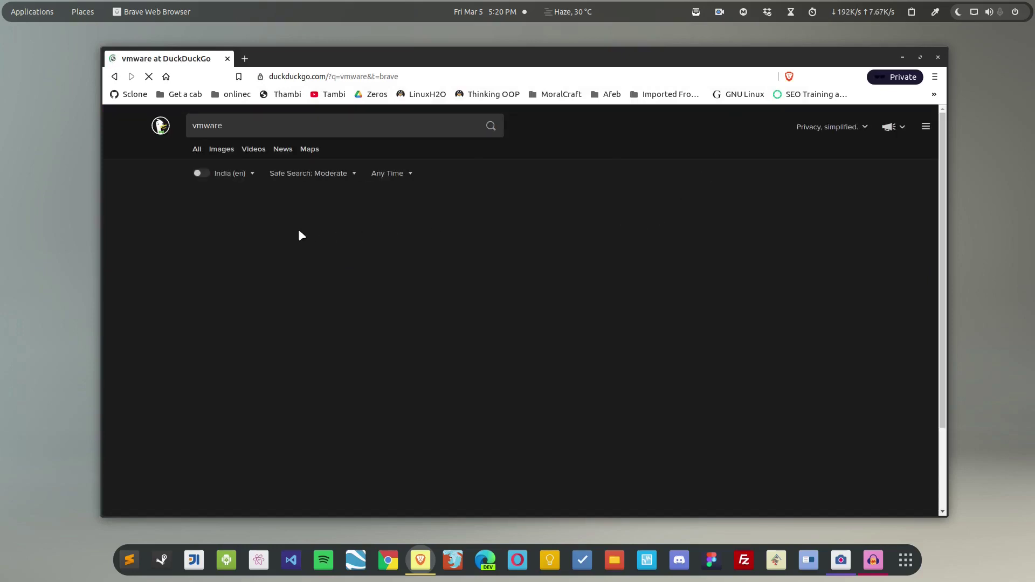
# - Go to vmware.com, then Downloads > Free Product Downloads > Workstation Player, scrolling to the download boxes
pyautogui.click(291, 203)
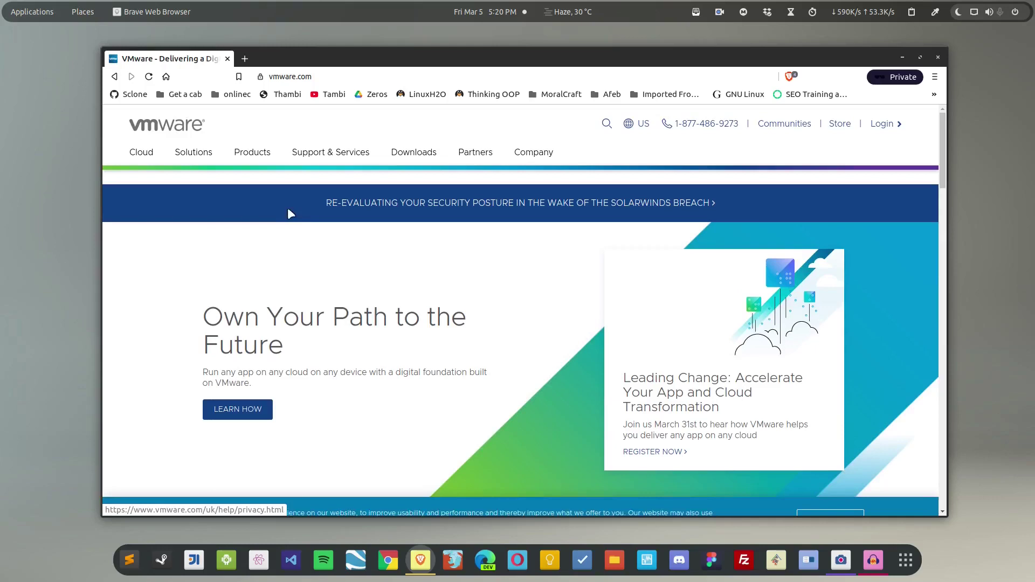
pyautogui.click(414, 155)
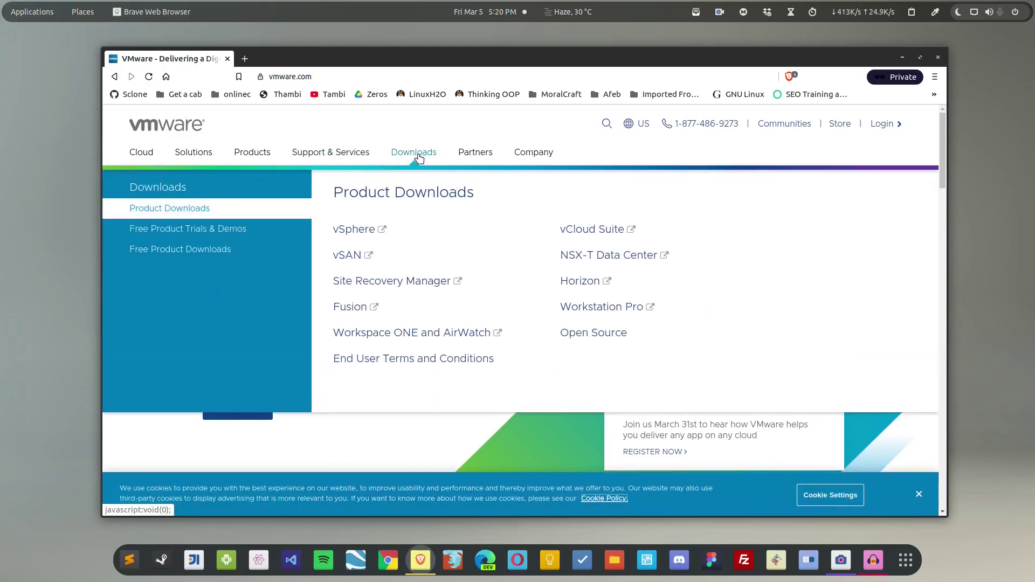
pyautogui.moveTo(185, 252)
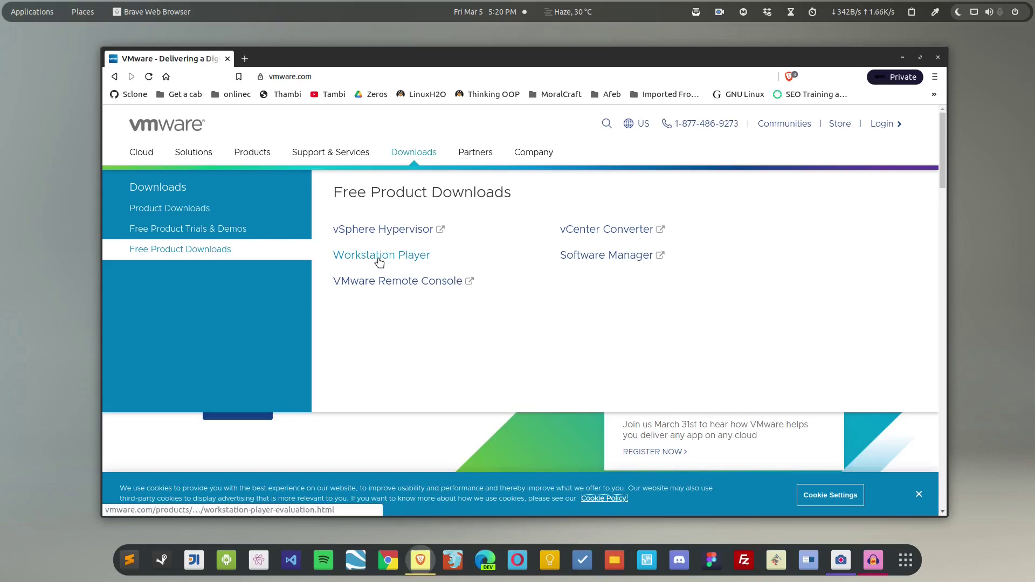
pyautogui.click(382, 260)
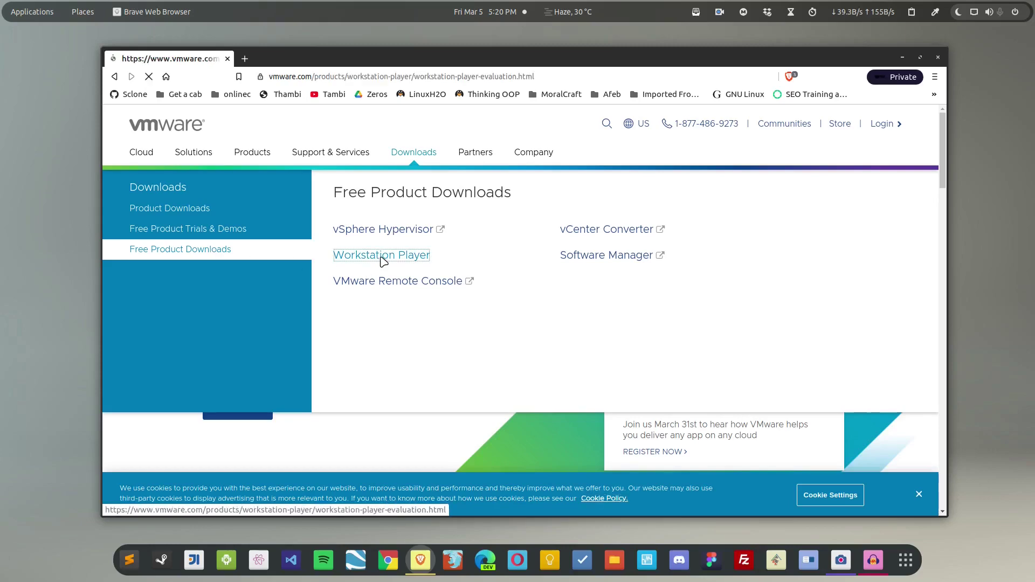
pyautogui.scroll(-3, 545, 270)
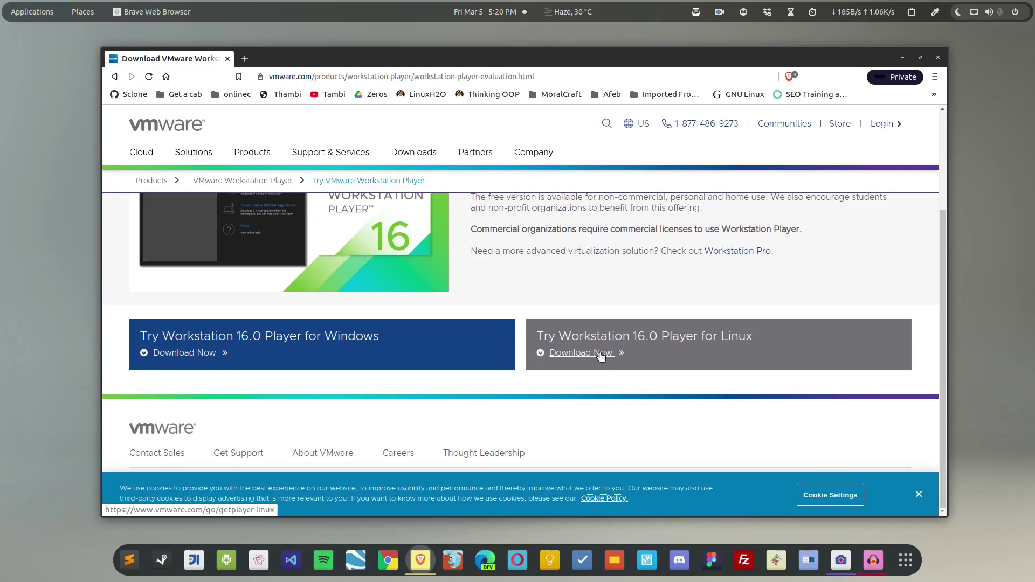
# - Save the Workstation 16.0 Player for Linux bundle to the home folder and minimise Brave
pyautogui.click(599, 354)
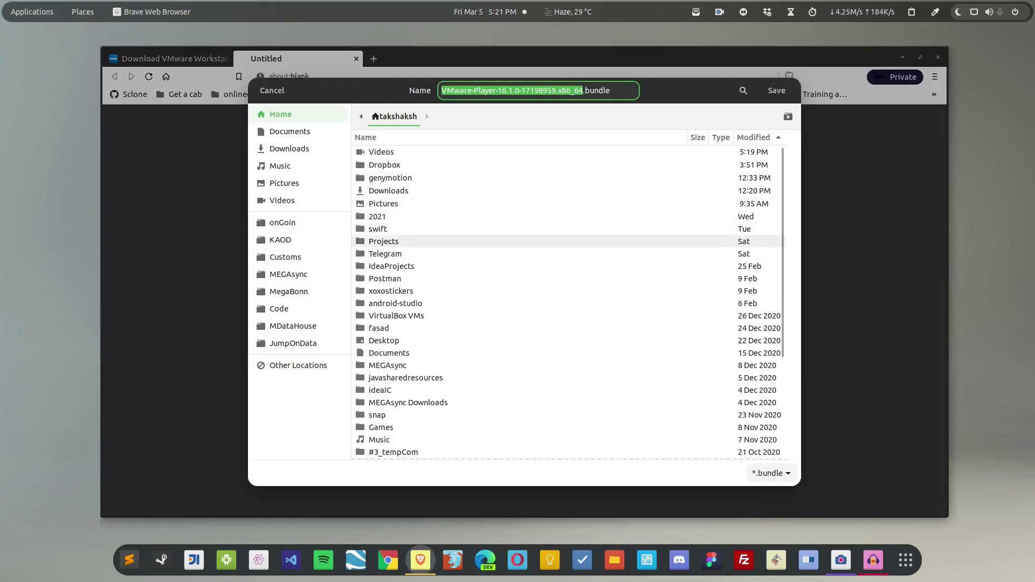
pyautogui.click(776, 90)
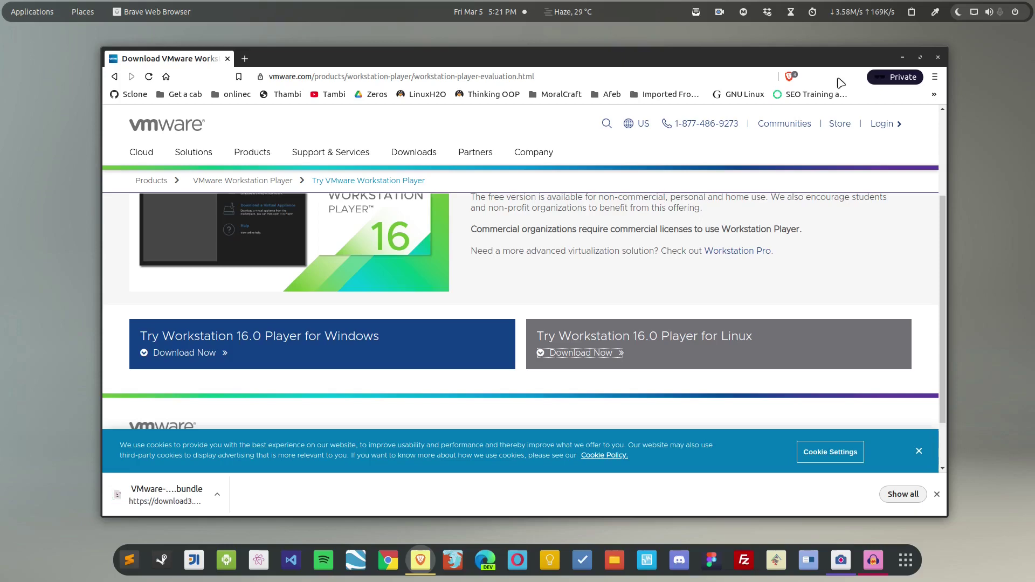
pyautogui.click(901, 57)
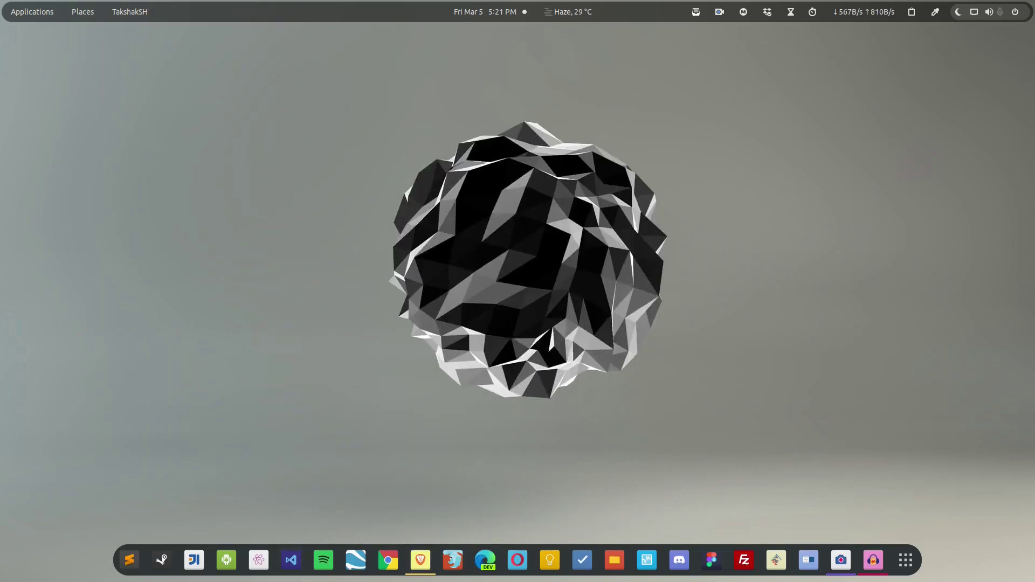
# - In Files, tick 'Allow executing file as program' in the VMware Player bundle's Permissions
pyautogui.click(614, 561)
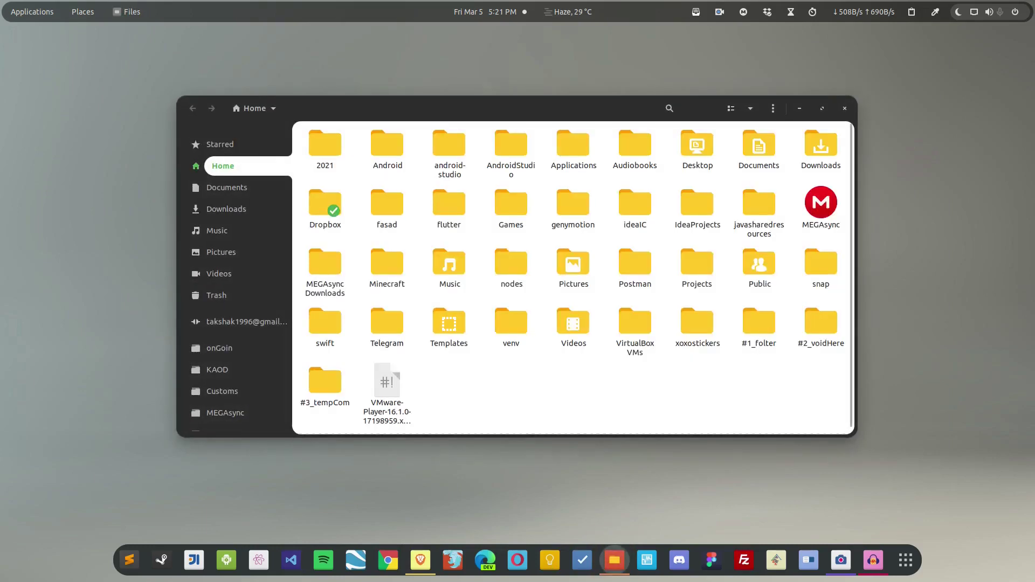
pyautogui.click(387, 382)
pyautogui.rightClick(409, 402)
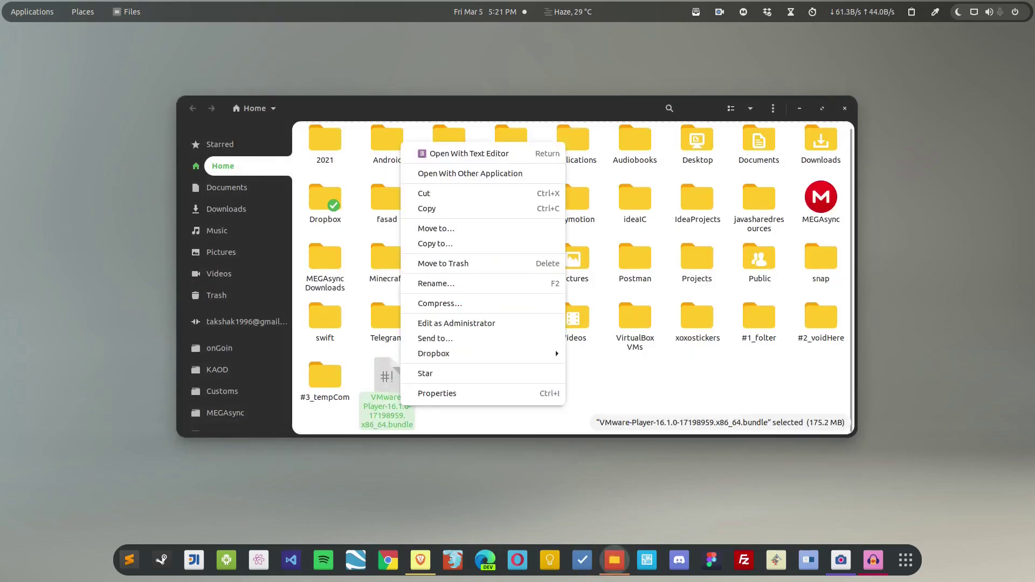
pyautogui.click(431, 392)
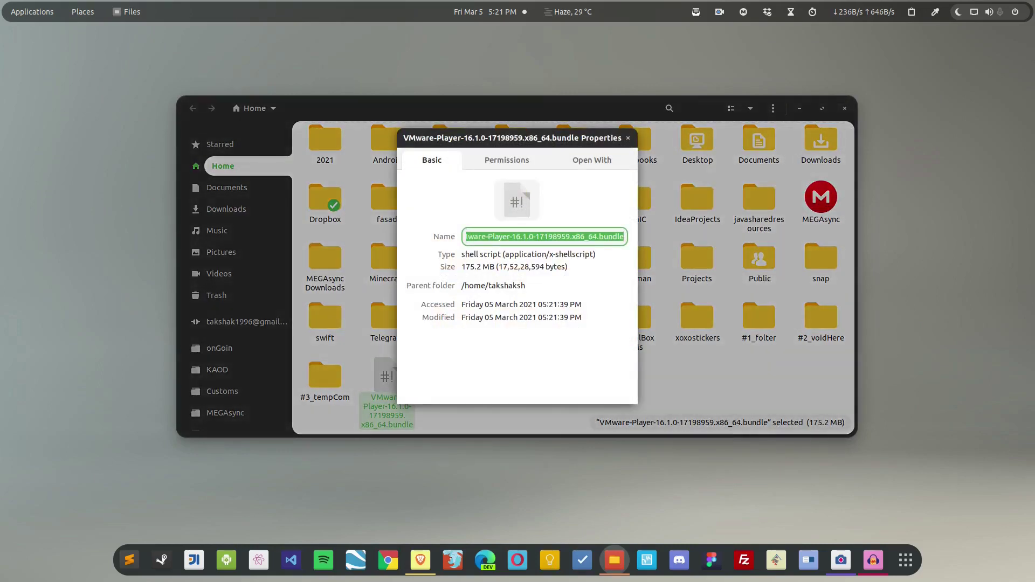
pyautogui.hotkey('ctrl', 'pagedown')
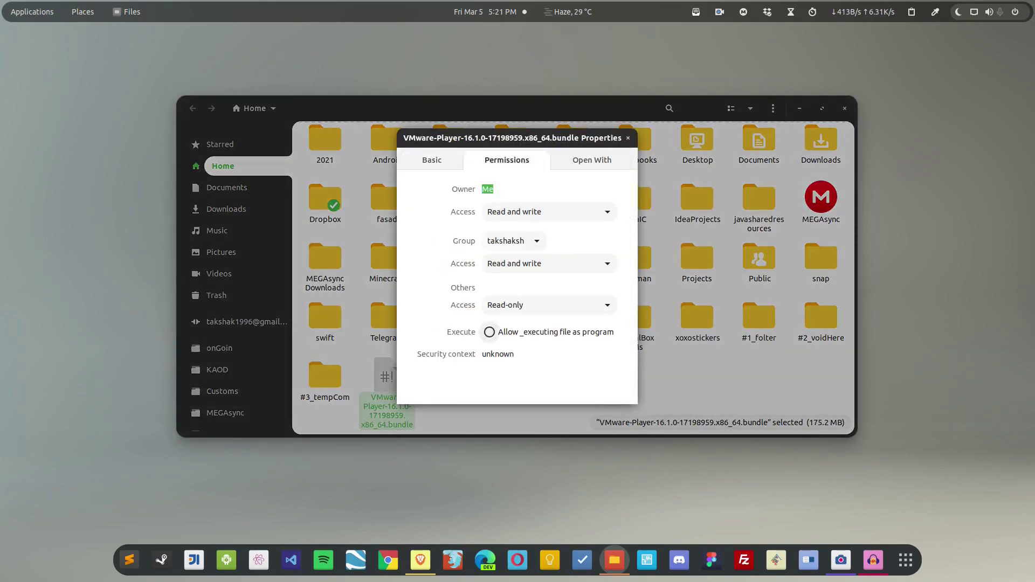
pyautogui.click(489, 331)
pyautogui.press('Escape')
pyautogui.click(496, 389)
pyautogui.rightClick(497, 389)
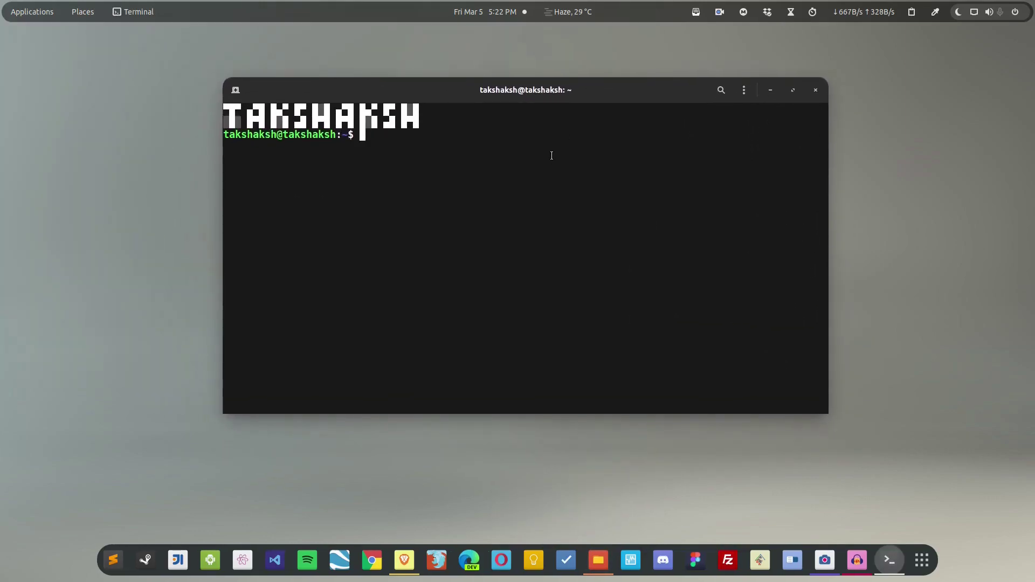
# - List the home folder with ls and locate the VMware Player bundle's filename
pyautogui.write('ls')
pyautogui.press('Return')
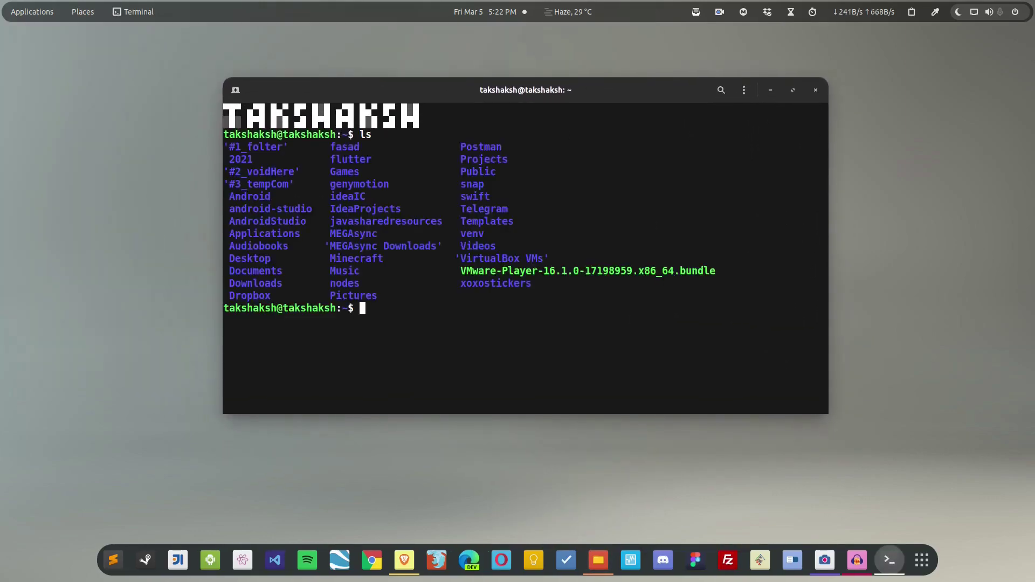
pyautogui.doubleClick(603, 272)
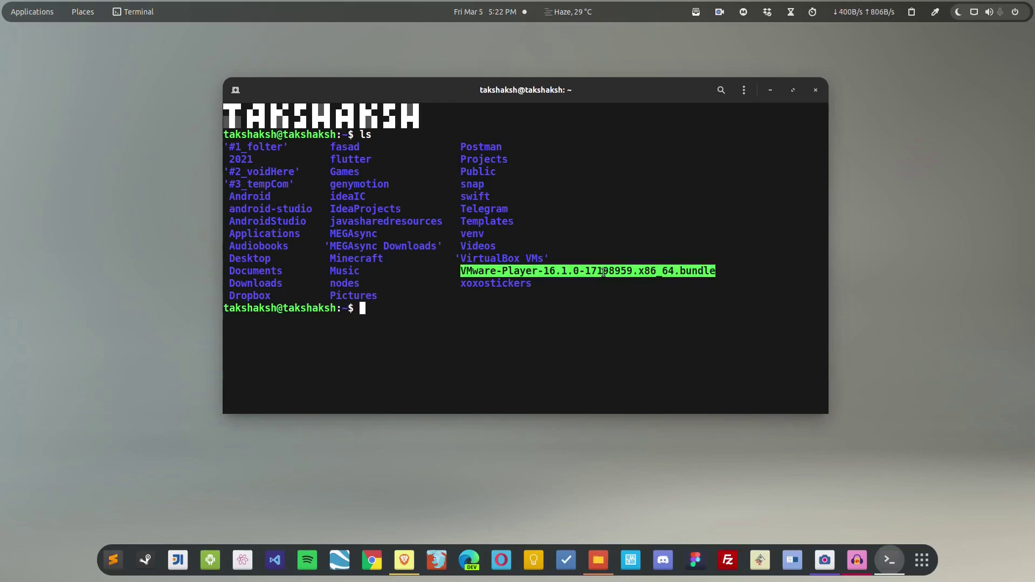
pyautogui.click(603, 272)
pyautogui.doubleClick(603, 273)
pyautogui.click(603, 272)
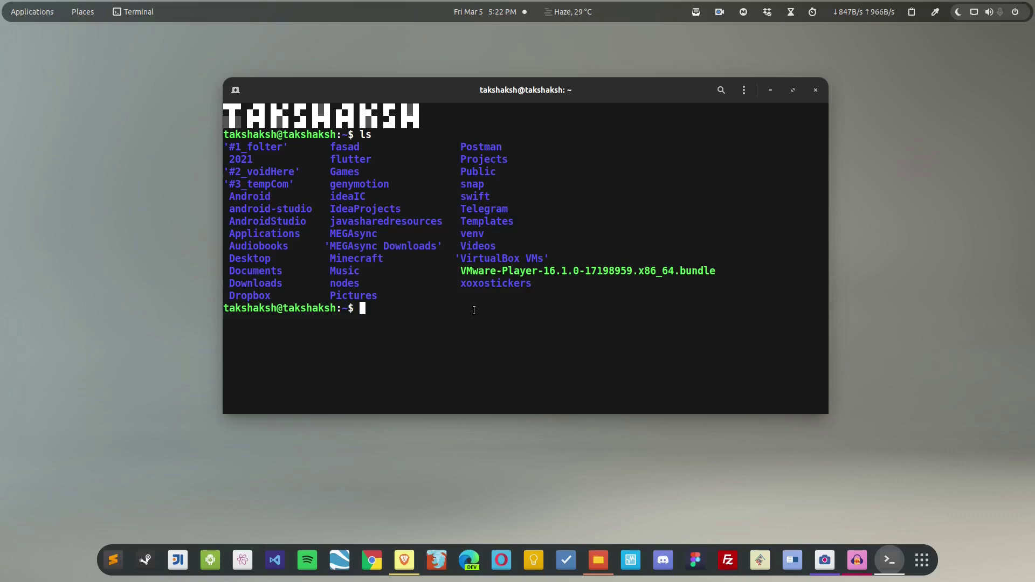
# - Make VMware-Player-16.1.0-17198959.x86_64.bundle executable with chmod +x
pyautogui.write('chmod')
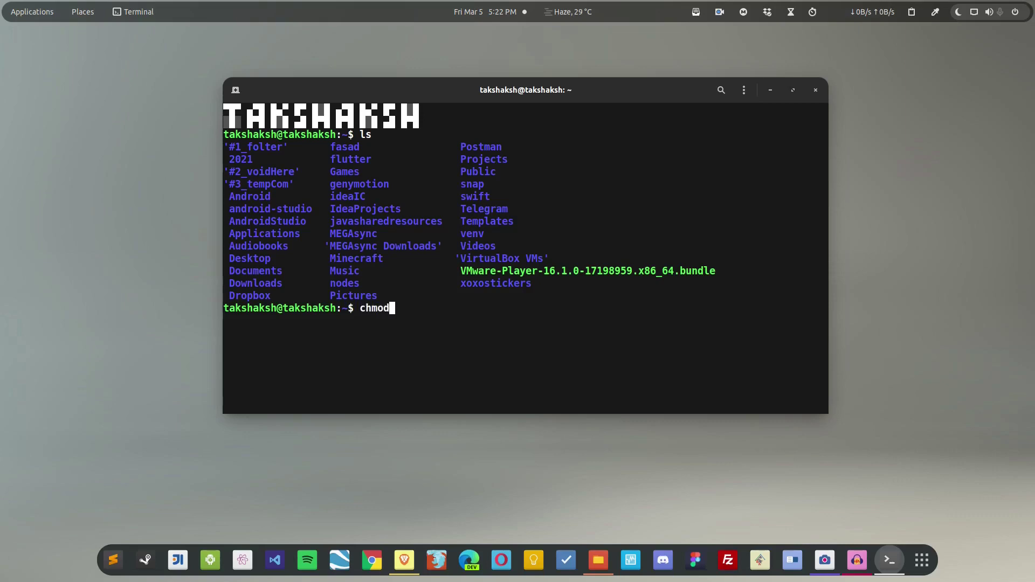
pyautogui.write(' +x V')
pyautogui.press('Tab')
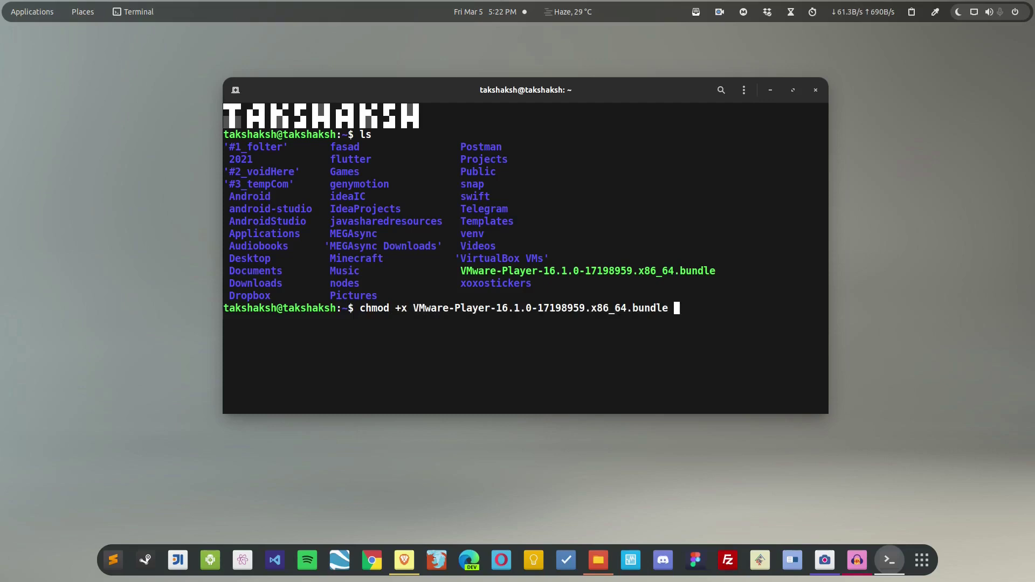
pyautogui.press('Return')
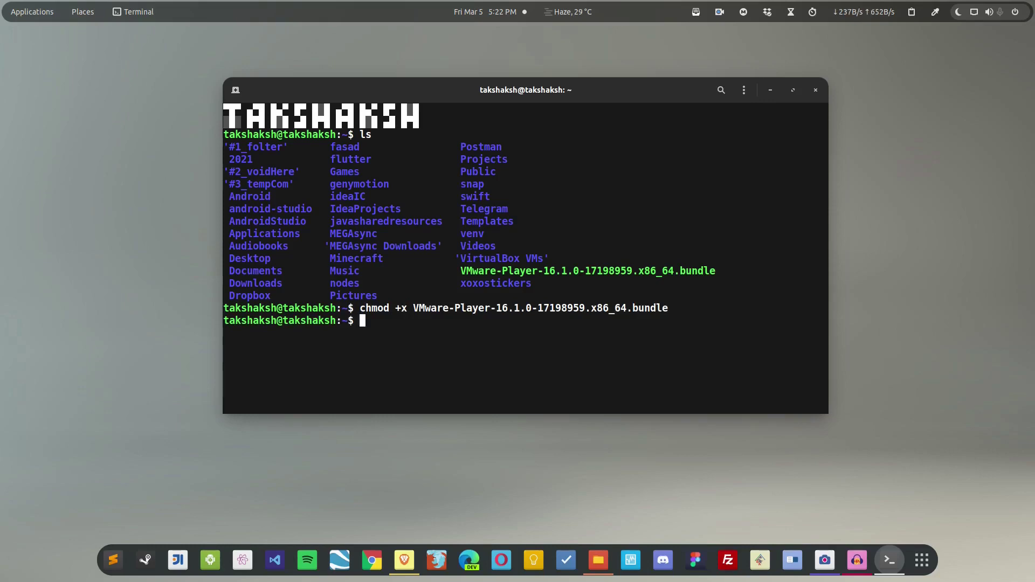
pyautogui.write('./VM')
# - Run the VMware-Player-16.1.0 bundle, then rerun it with sudo and the account password
pyautogui.press('Tab')
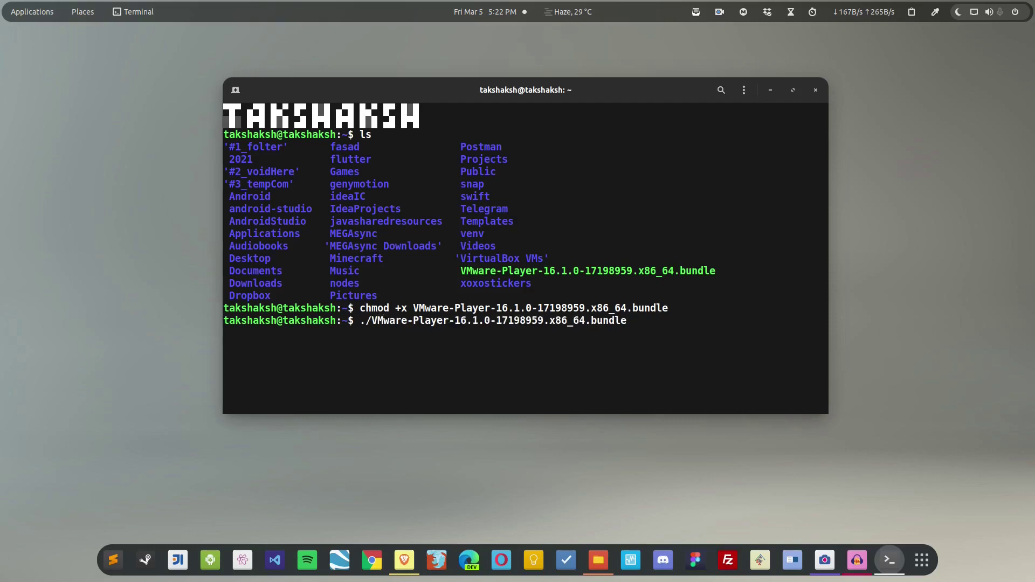
pyautogui.press('Return')
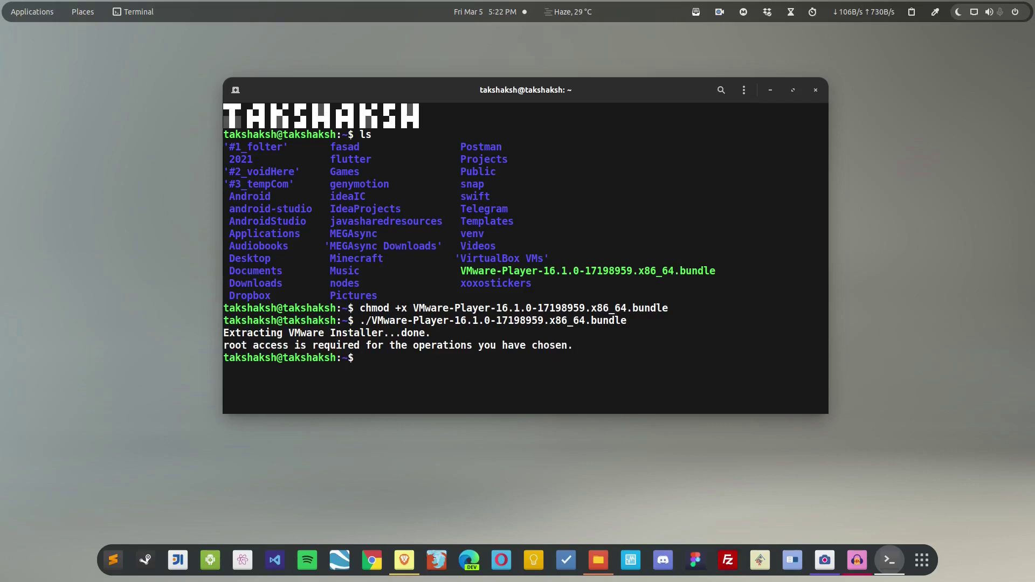
pyautogui.press('Up')
pyautogui.press('Home')
pyautogui.write('sudo')
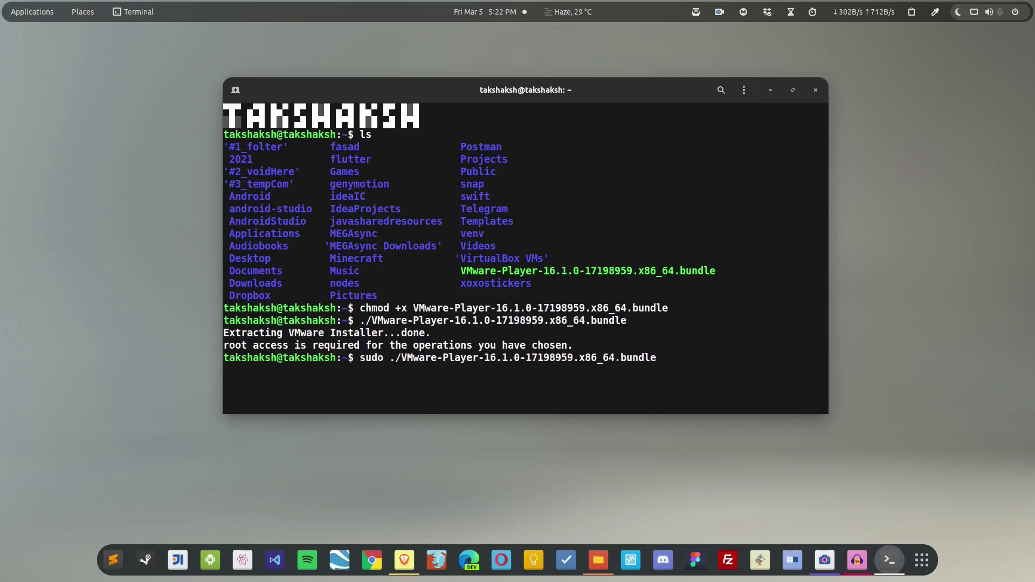
pyautogui.press('Return')
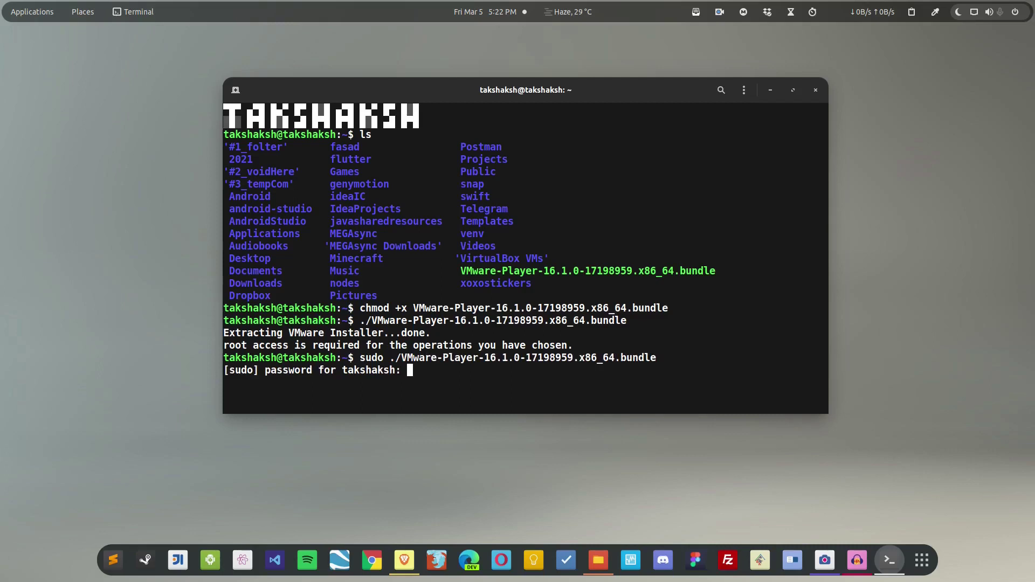
pyautogui.press('Return')
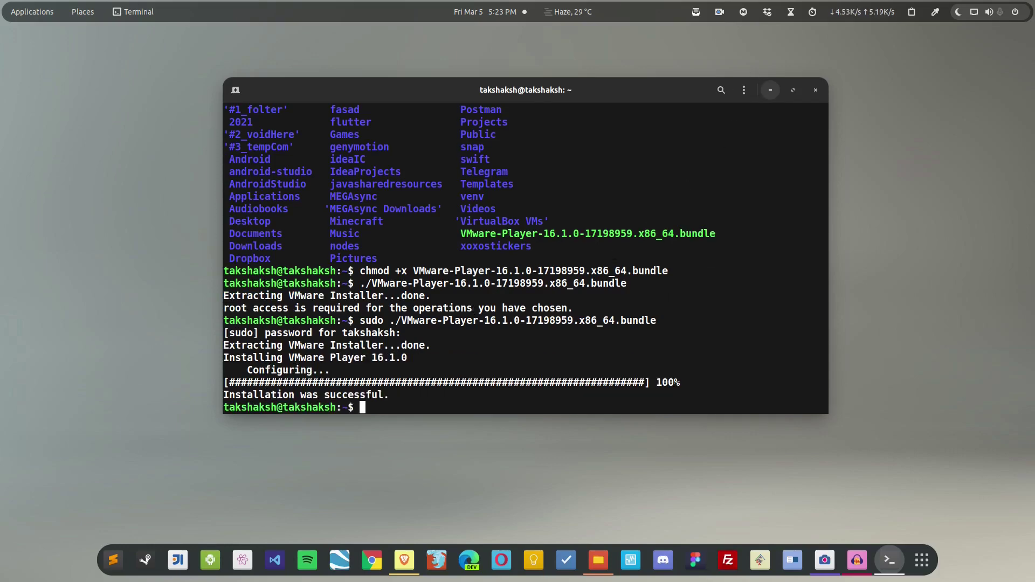
# - Minimise the terminal and launch VMware Player by searching 'vm' in Show Applications
pyautogui.click(770, 90)
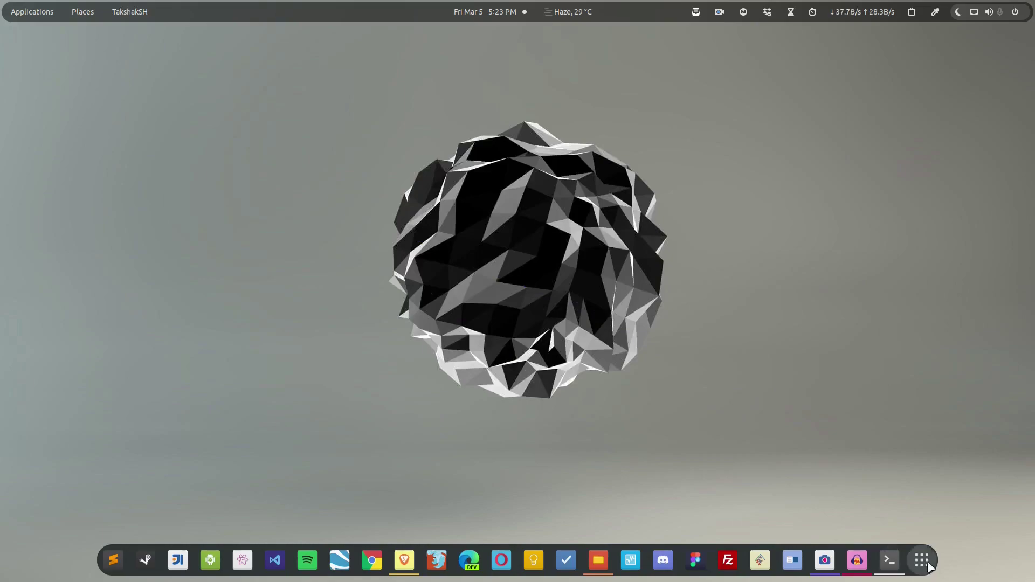
pyautogui.click(922, 560)
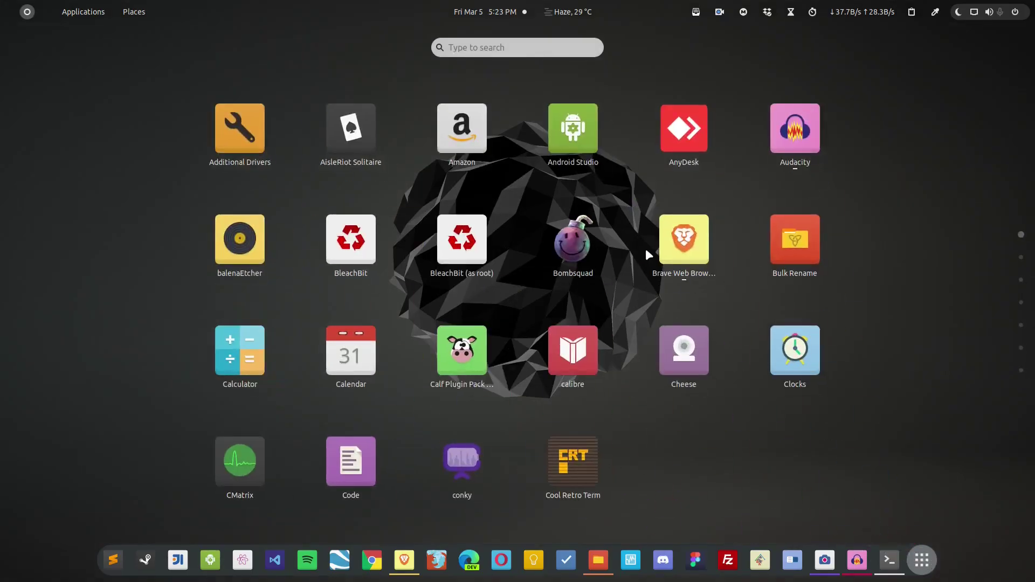
pyautogui.write('vm')
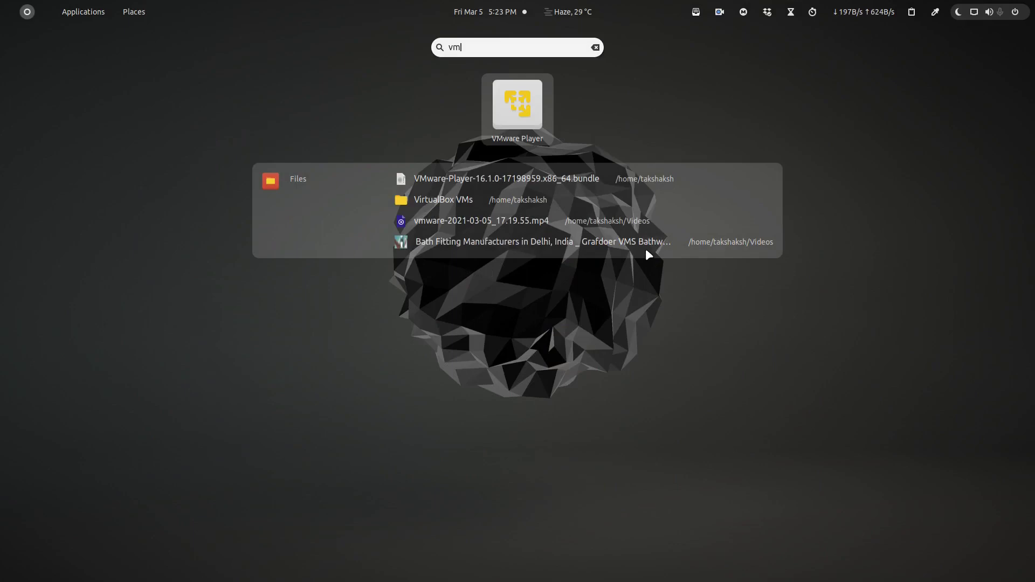
pyautogui.click(523, 104)
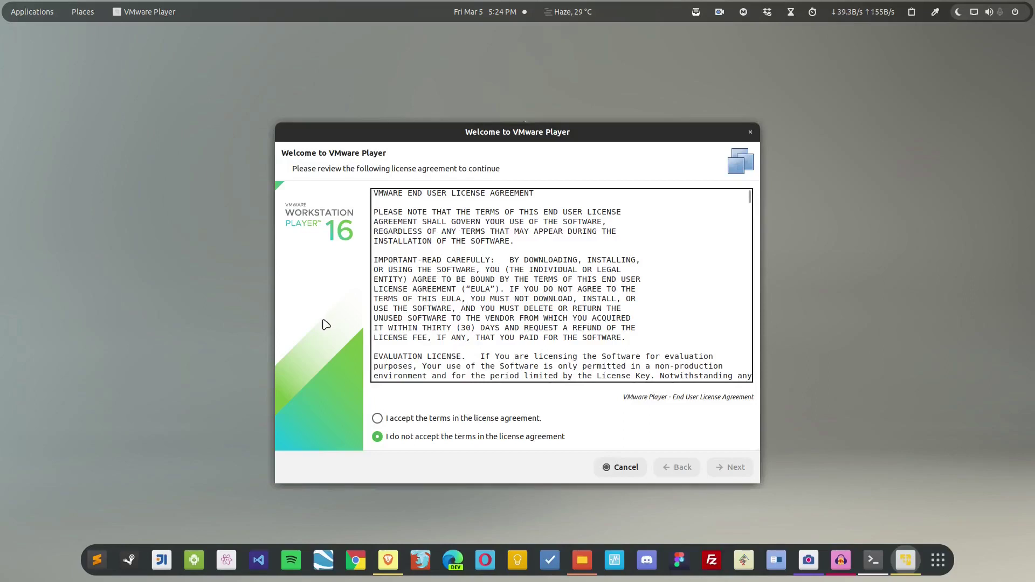
# - Accept the VMware Player and OVF Tool license agreements
pyautogui.click(431, 419)
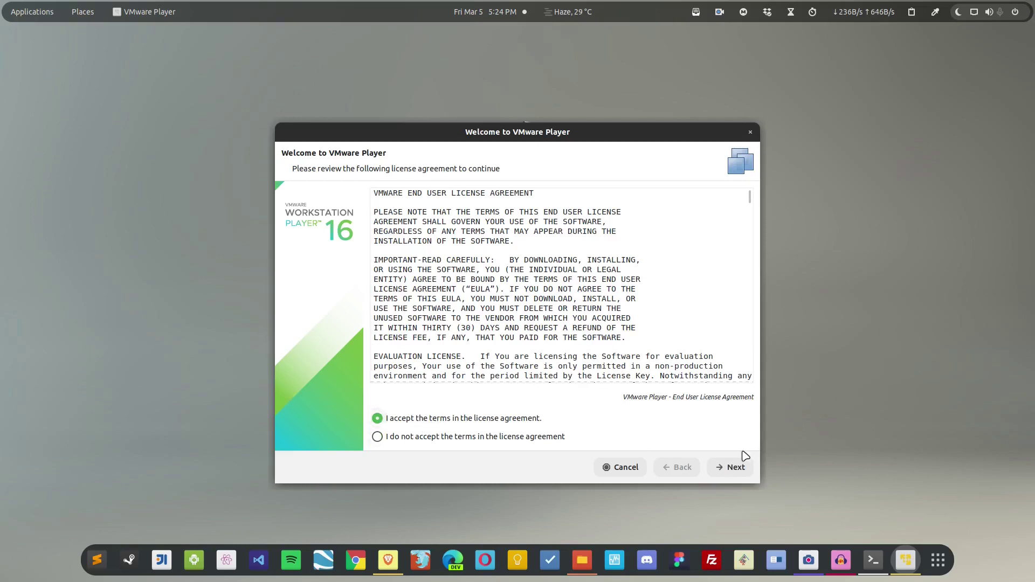
pyautogui.click(739, 473)
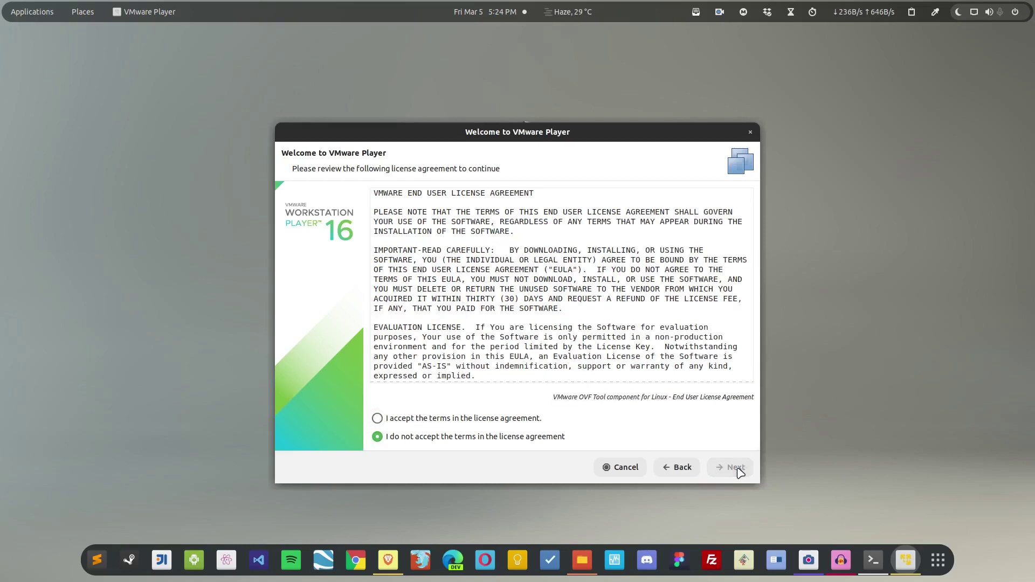
pyautogui.click(445, 420)
pyautogui.click(725, 471)
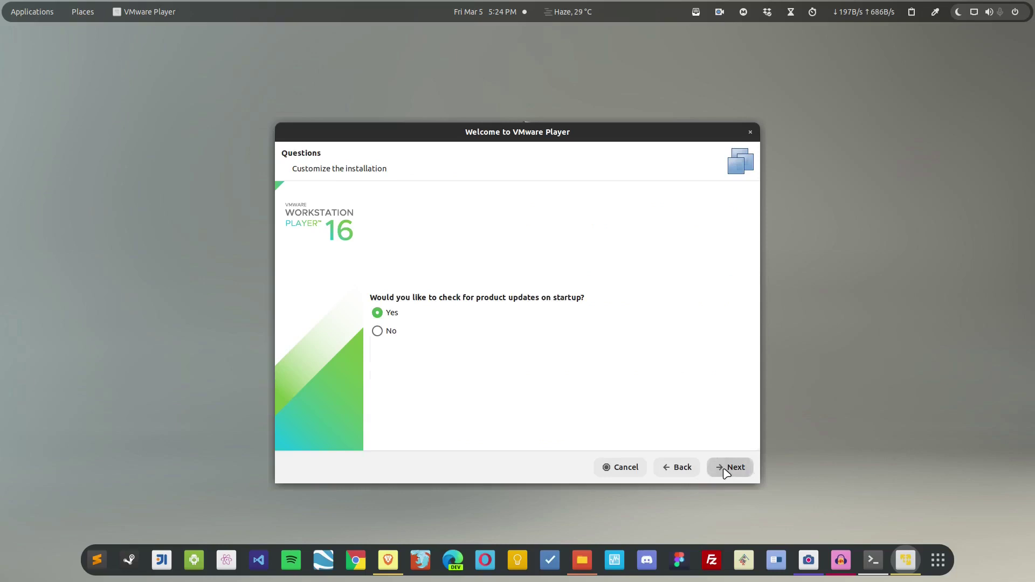
# - Decline checking for updates on startup and joining the CEIP
pyautogui.click(389, 331)
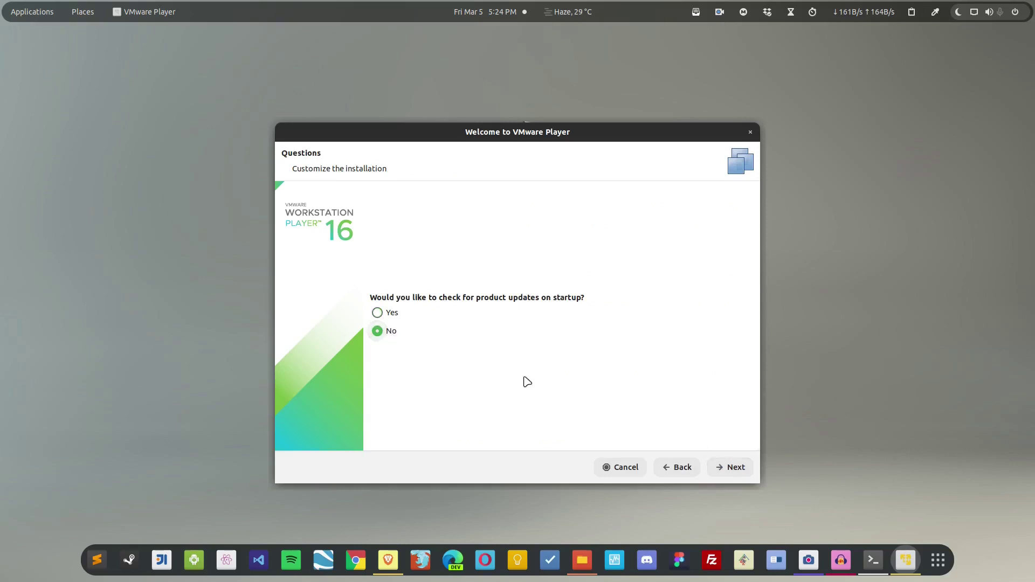
pyautogui.click(728, 476)
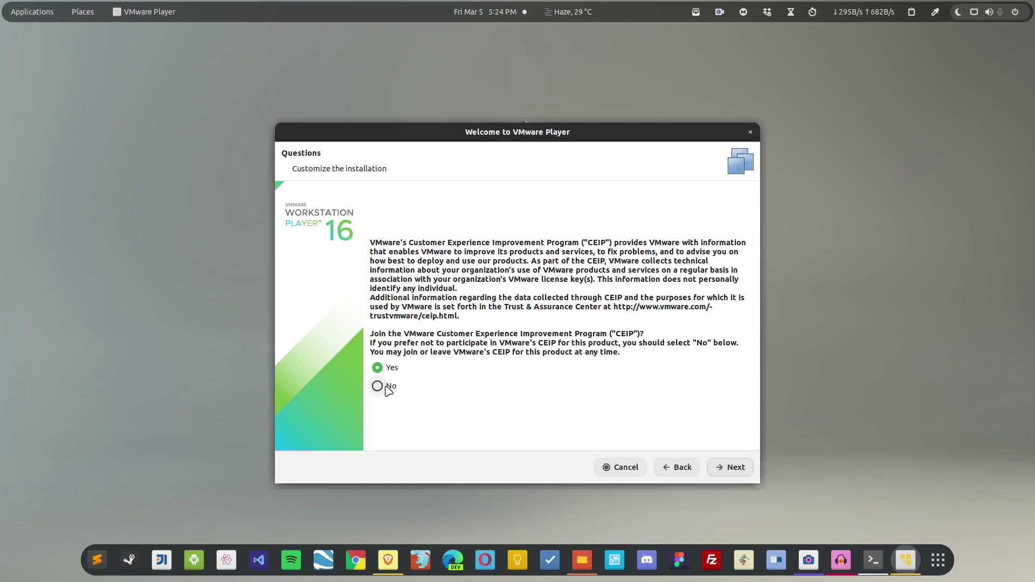
pyautogui.click(380, 387)
pyautogui.click(740, 468)
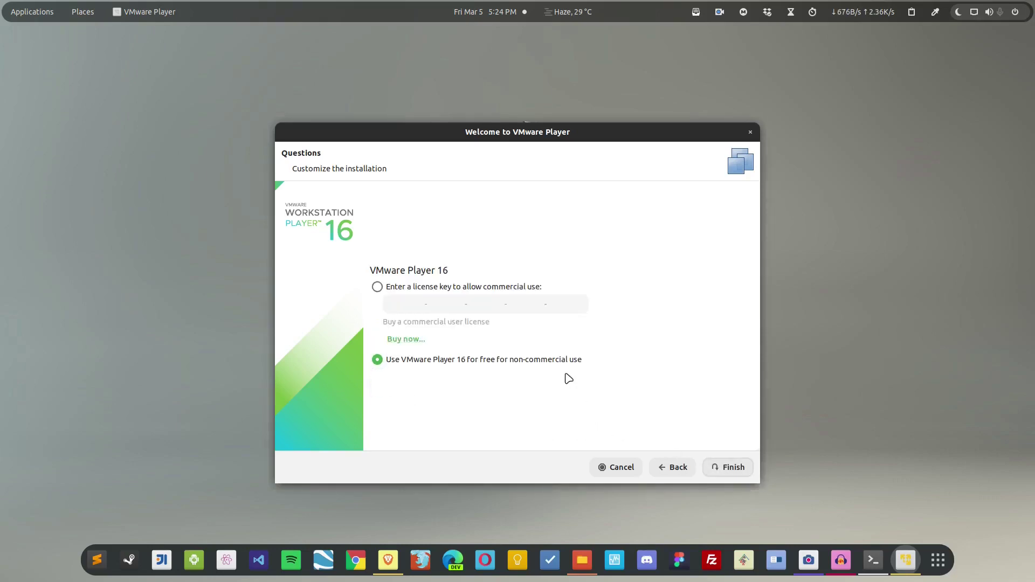
# - Finish setup for free non-commercial use, authorising with the account password
pyautogui.click(731, 468)
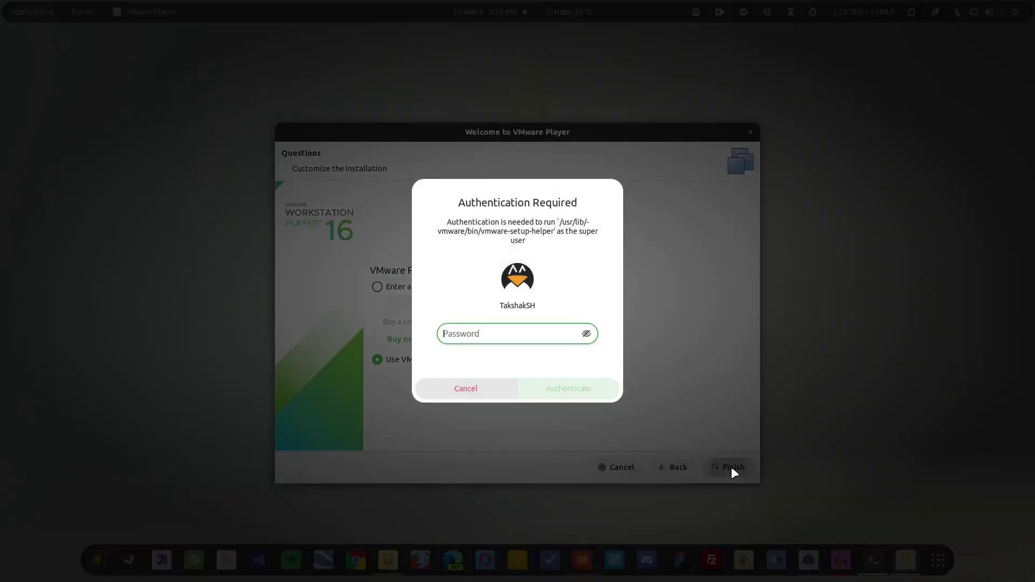
pyautogui.write('********')
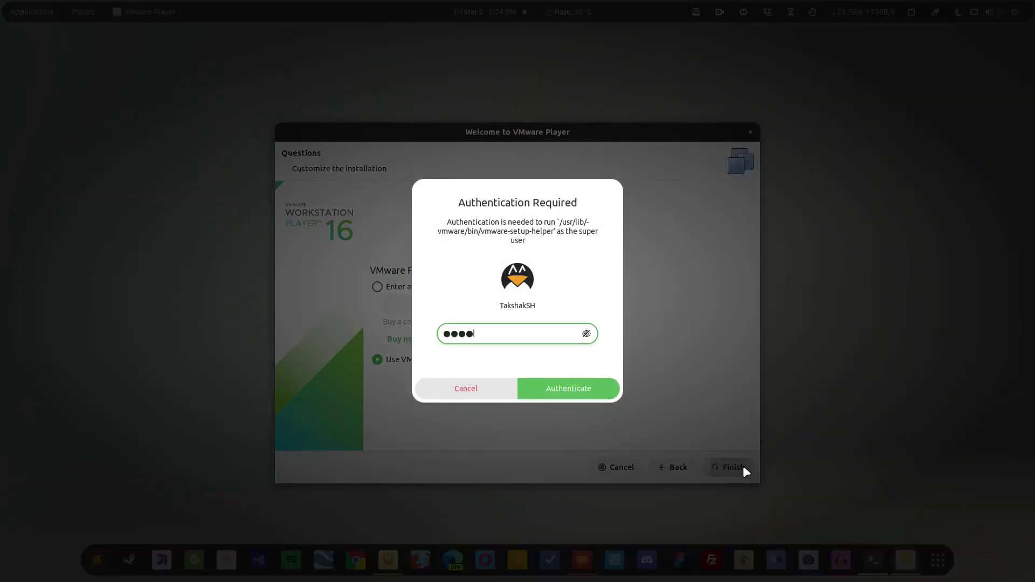
pyautogui.press('Return')
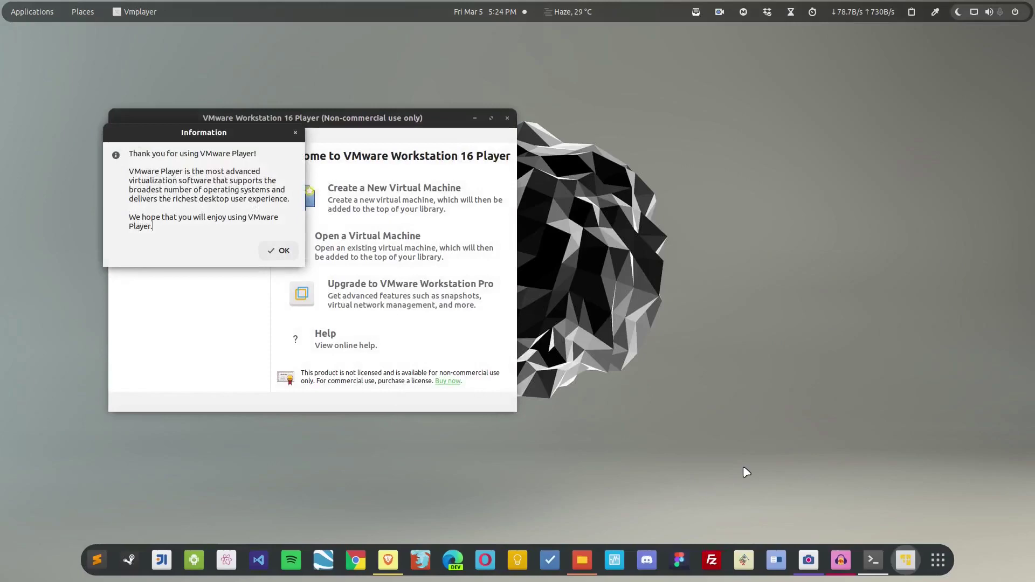
# - Dismiss the thank-you notice with OK and move the Player window to the screen centre
pyautogui.click(280, 252)
pyautogui.moveTo(346, 125); pyautogui.dragTo(536, 137)
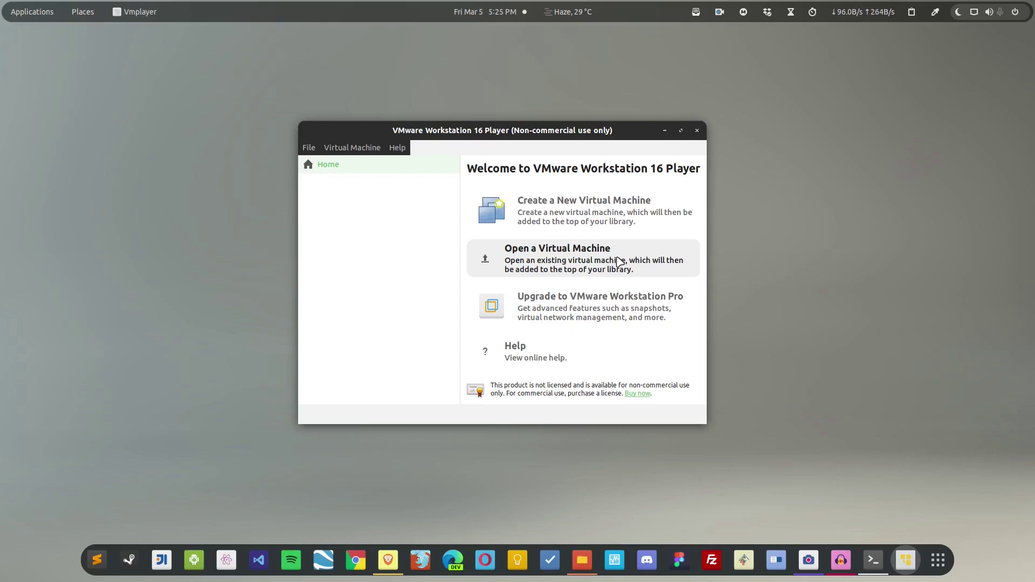
pyautogui.moveTo(552, 135)
pyautogui.mouseDown()
pyautogui.moveTo(574, 142)
pyautogui.moveTo(559, 143)
pyautogui.mouseUp()
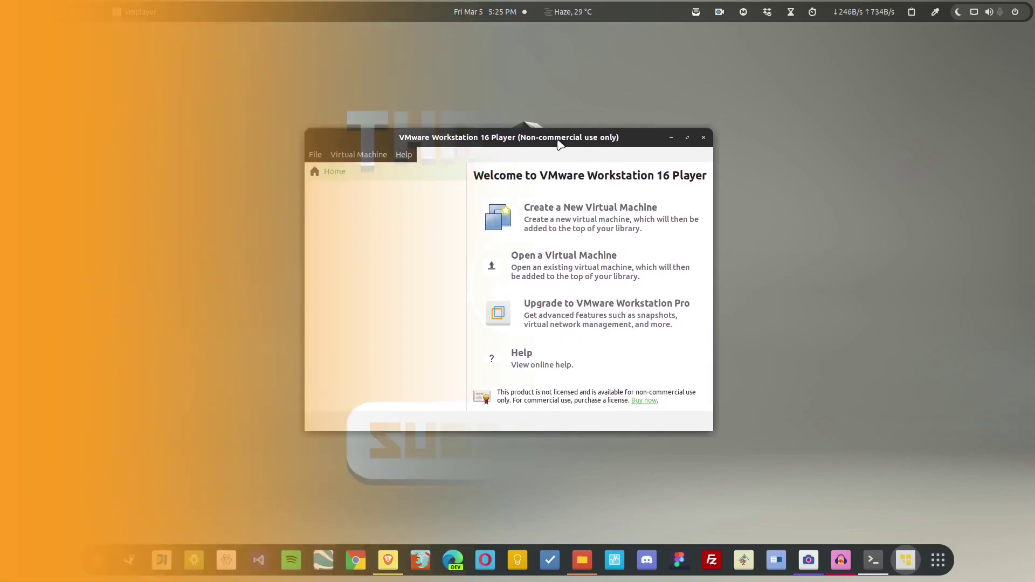